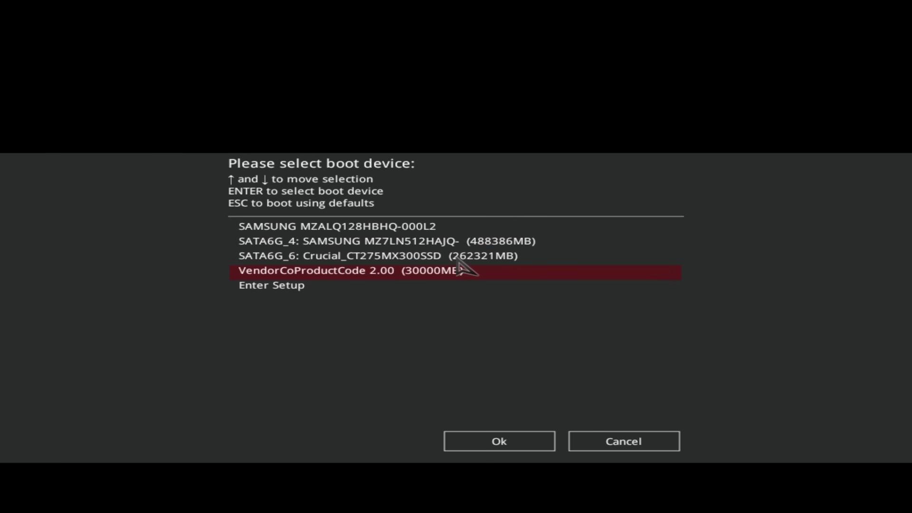
Boot from the VendorCoProductCode 2.00 drive and run the MATS memory test for the 20 series.
key("Return")
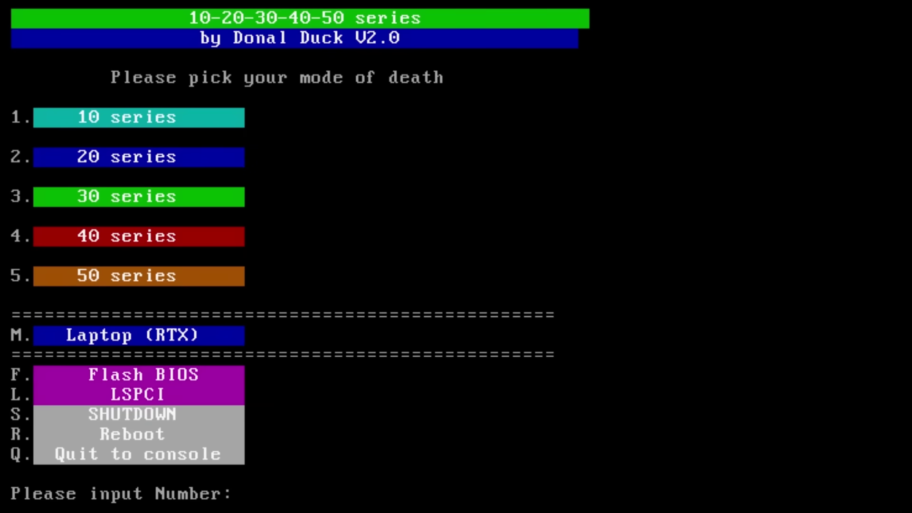
type("2")
key("Return")
type("3")
key("Return")
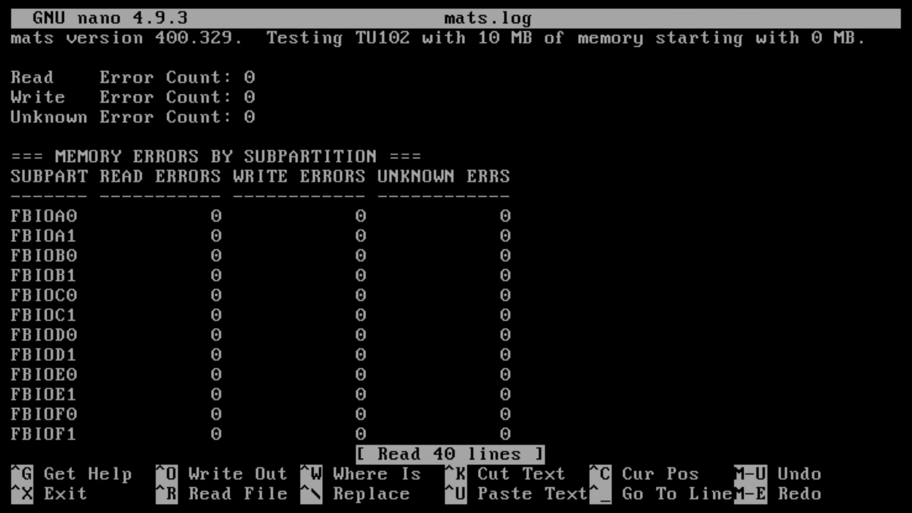
Examine the memory errors by subpartition, failing bits and error code in mats.log, then close the log.
key("Down")
key("Down")
key("Down")
key("Down")
key("Down")
key("Down")
key("Down")
key("Down")
key("Down")
key("Down")
key("Down")
key("Down")
key("Down")
key("Down")
key("Down")
key("Down")
key("Down")
key("Down")
key("Down")
key("Down")
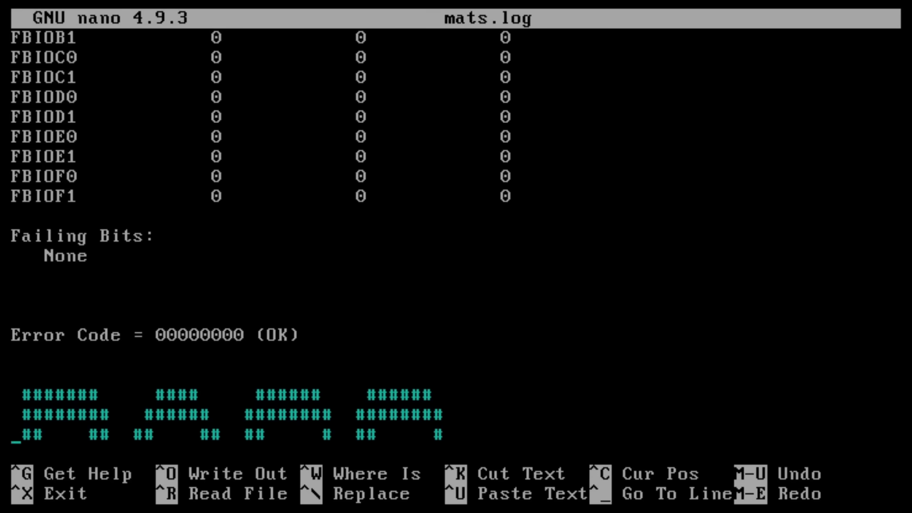
key("Down")
key("Down")
key("Down")
key("Down")
key("Down")
key("Down")
key("Down")
key("Down")
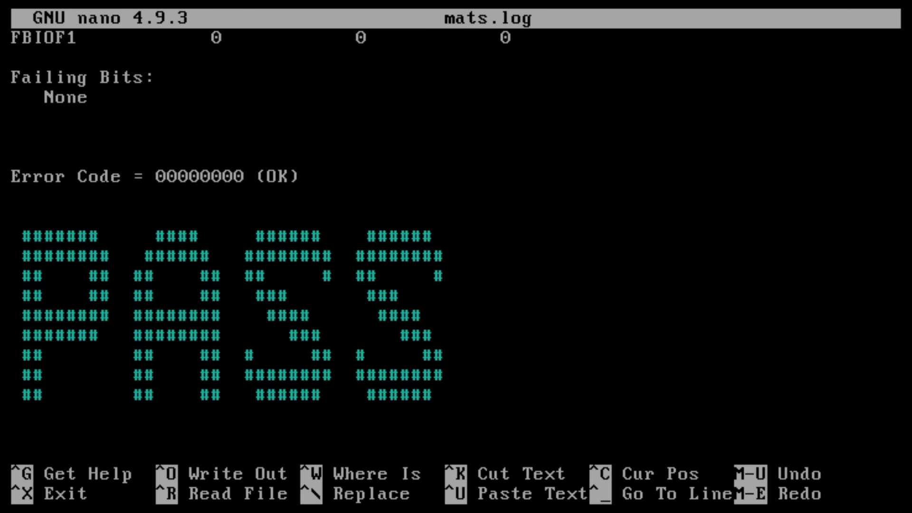
key("ctrl+x")
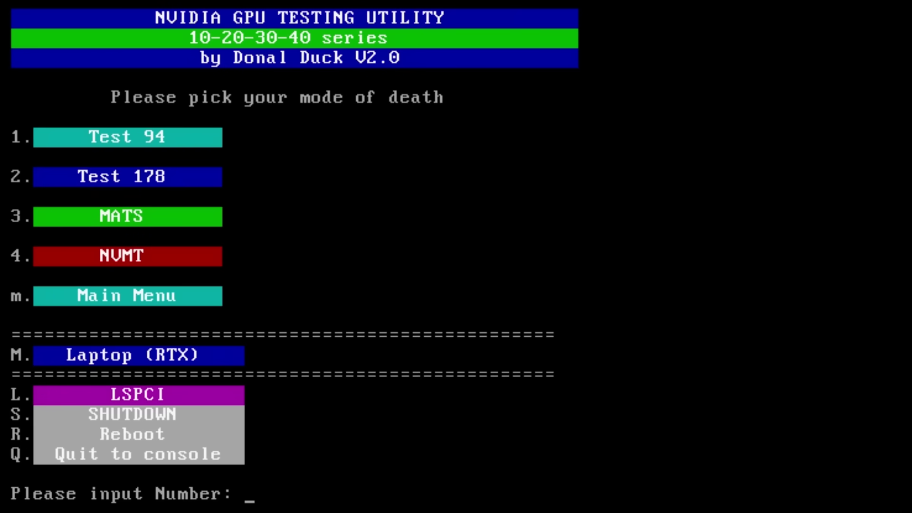
Run the MATS memory test a second time and close its log.
type("3")
key("Return")
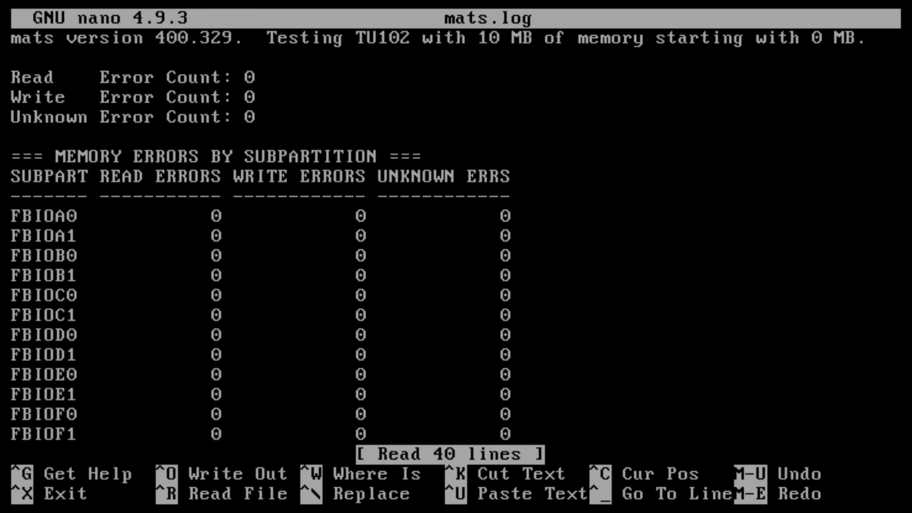
key("ctrl+x")
key("Return")
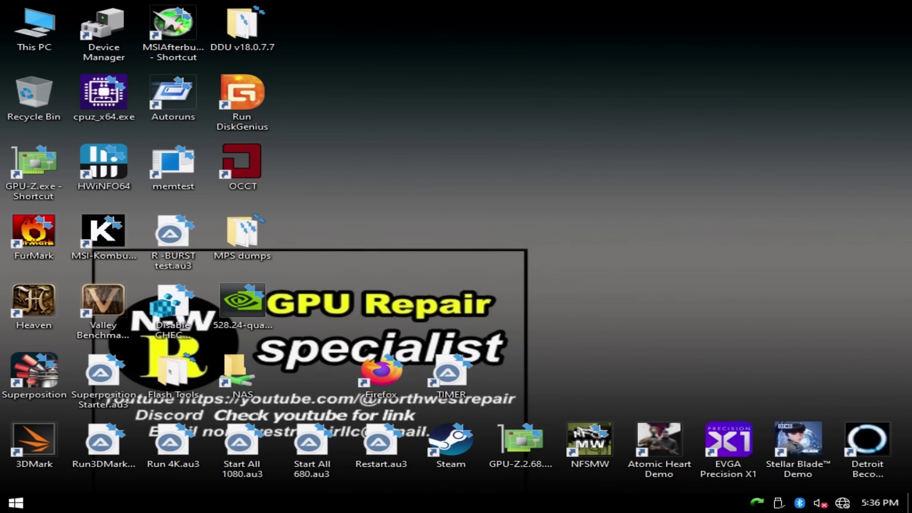
Check the device list in Device Manager, close it and show the sensor readings in GPU-Z.
key("Return")
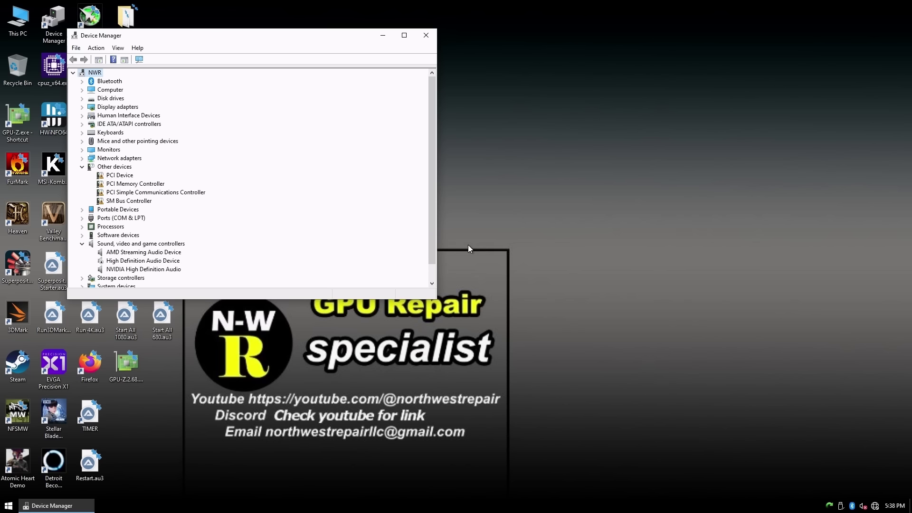
left_click(427, 36)
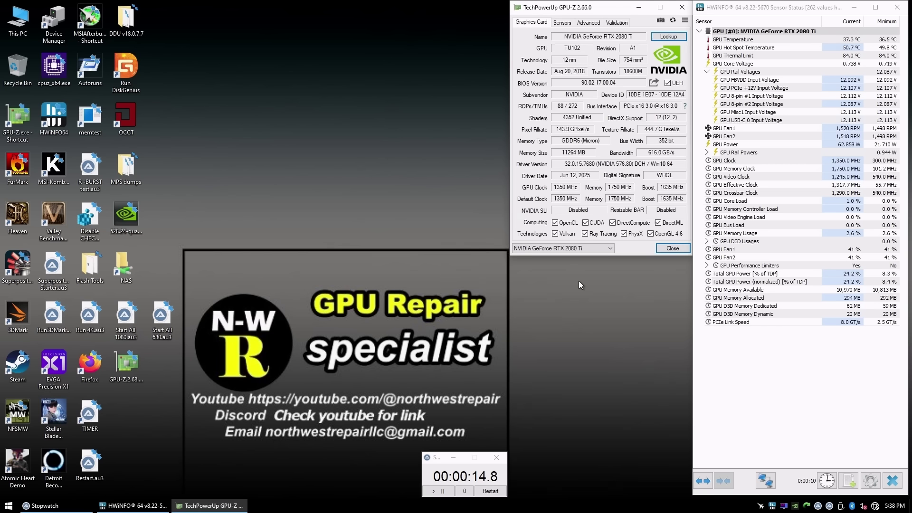
left_click(562, 23)
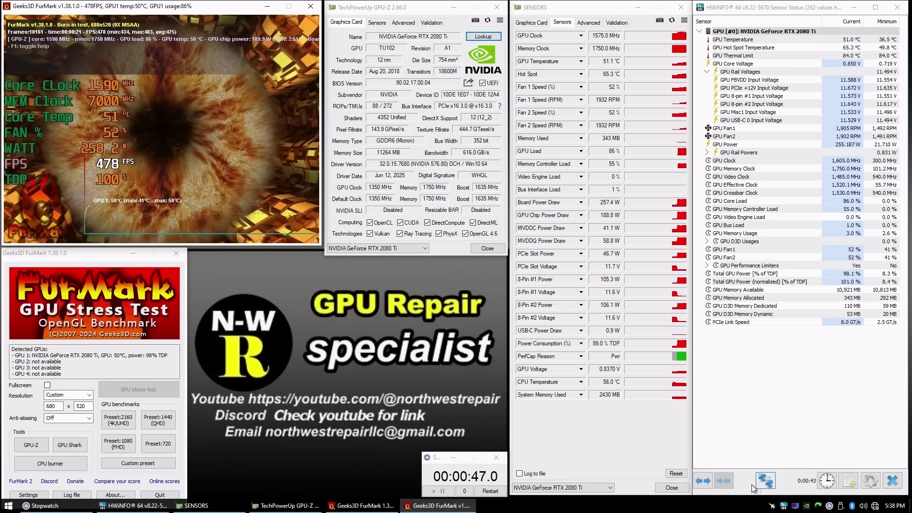
Open MSI Afterburner, toggle its user-defined fan control and move its window clear of the GPU-Z card details.
left_click(772, 505)
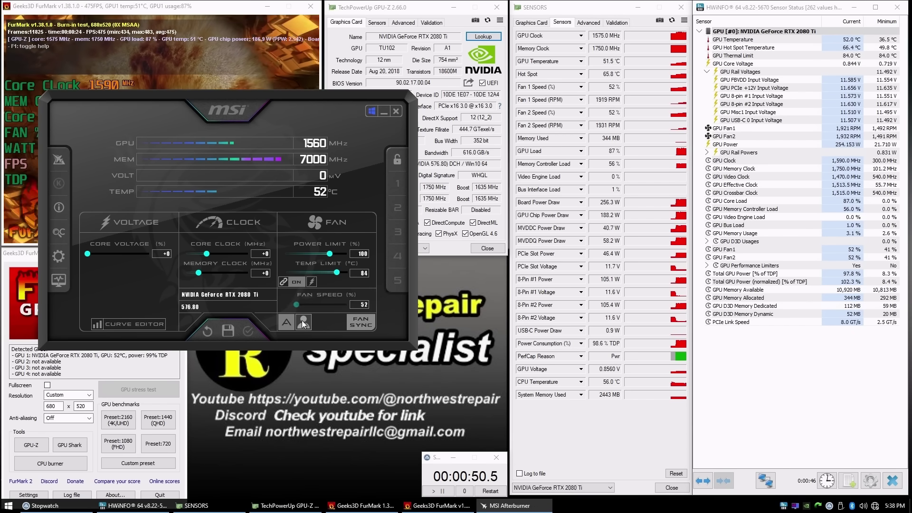
left_click_drag(329, 305, 414, 353)
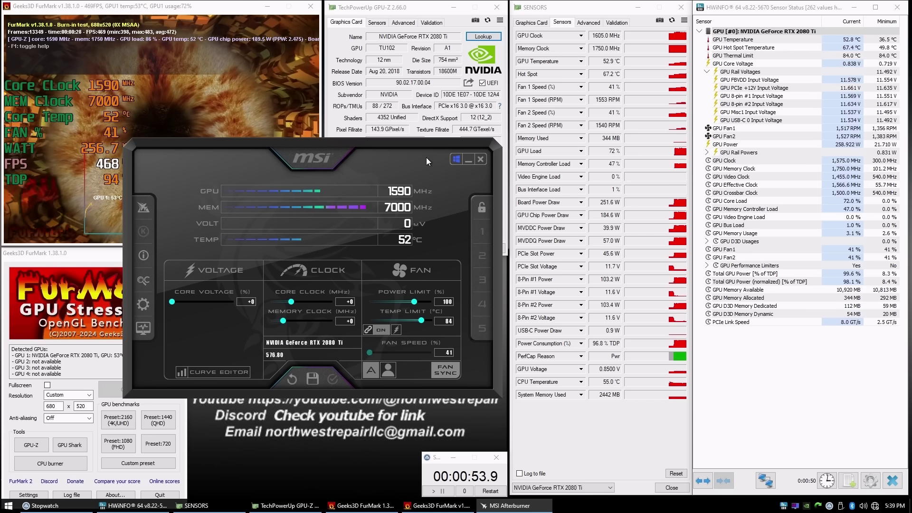
left_click(370, 352)
left_click_drag(404, 137, 484, 215)
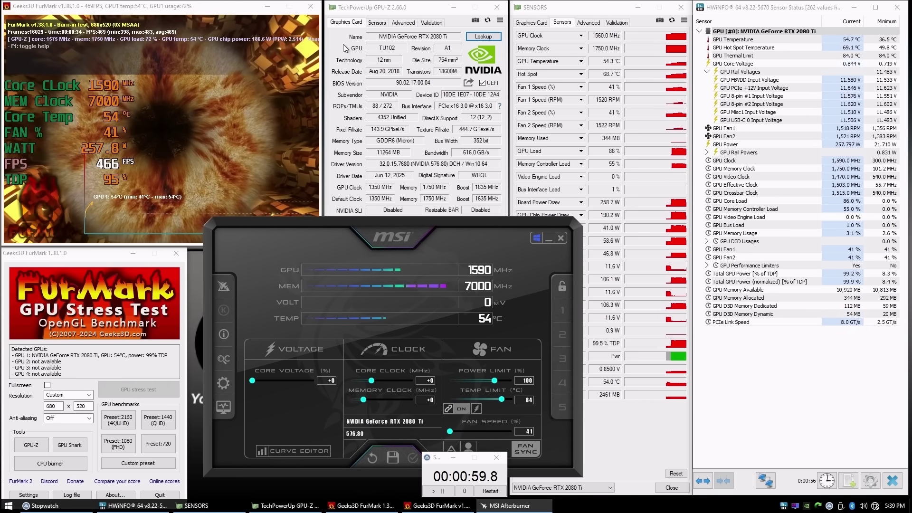
Move the FurMark render window aside and launch the Heaven benchmark in a 1024x576 window alongside it.
left_click_drag(61, 7, 173, 7)
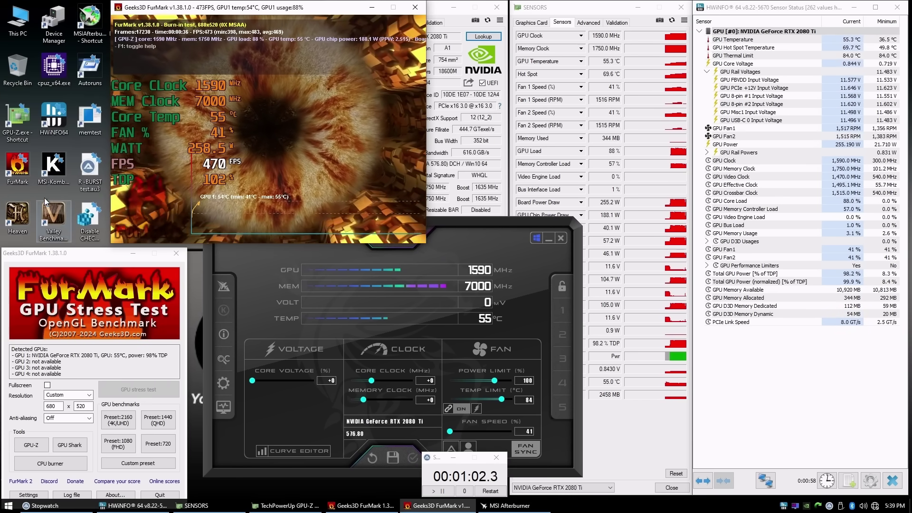
double_click(17, 216)
left_click(463, 285)
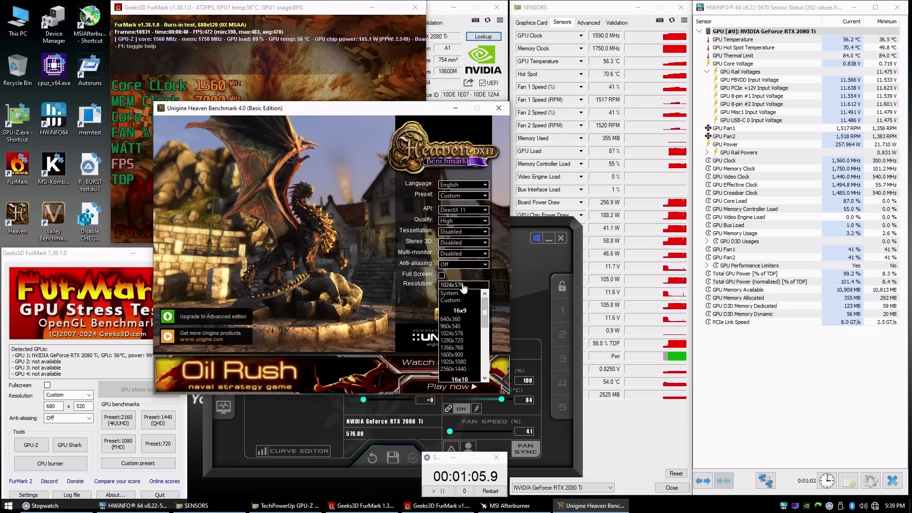
left_click(460, 270)
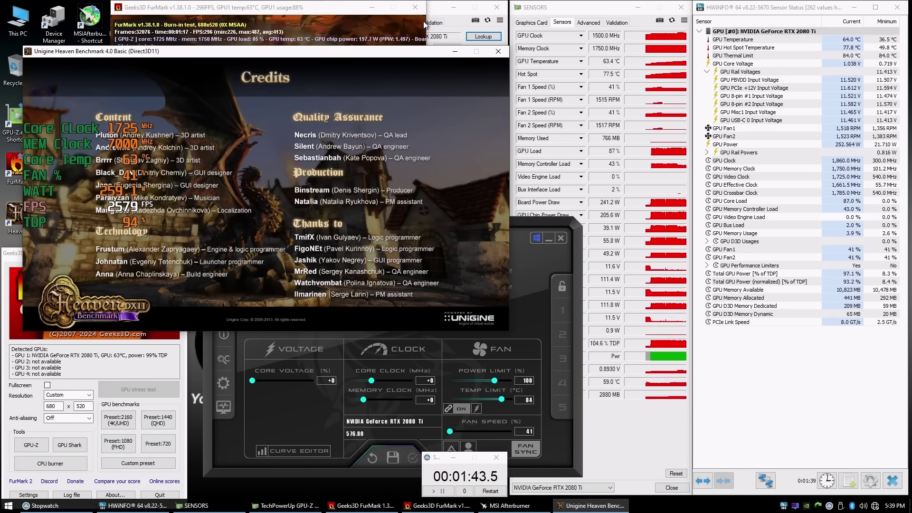
End the stress tests, close MSI Afterburner and shut down Windows.
left_click(389, 450)
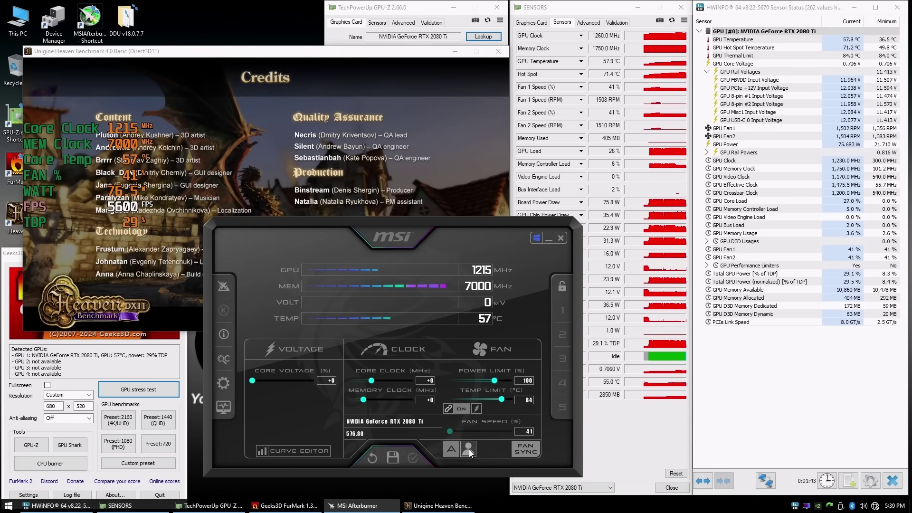
left_click(562, 238)
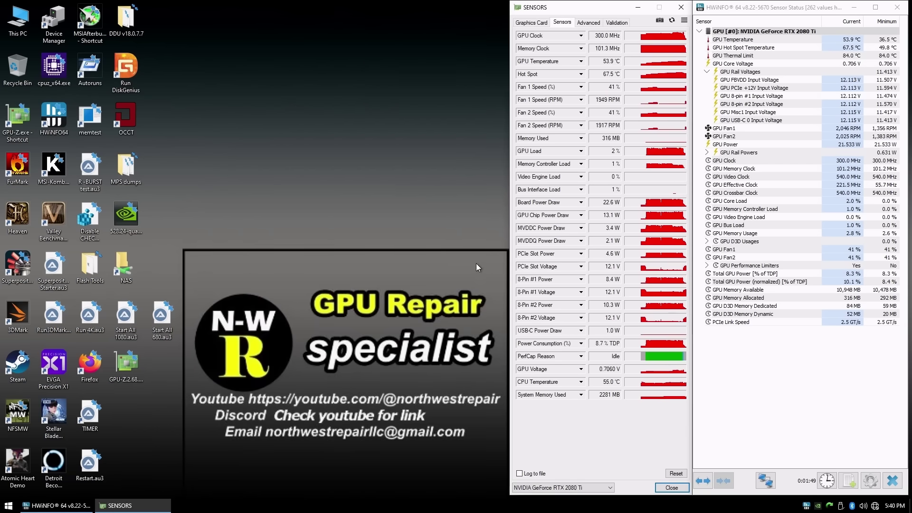
key("alt+F4")
key("Return")
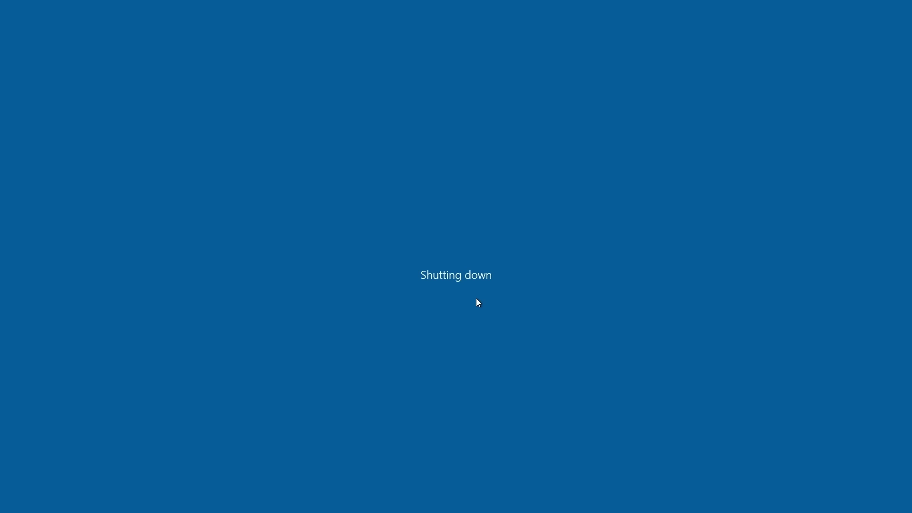
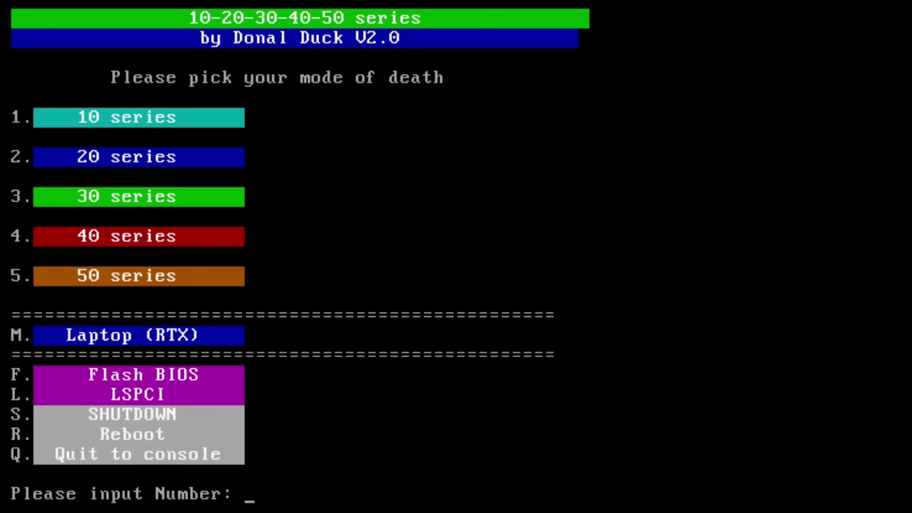
Run the NVMT memory training test from the 10 series menu of the GPU testing utility.
type("1")
key("Return")
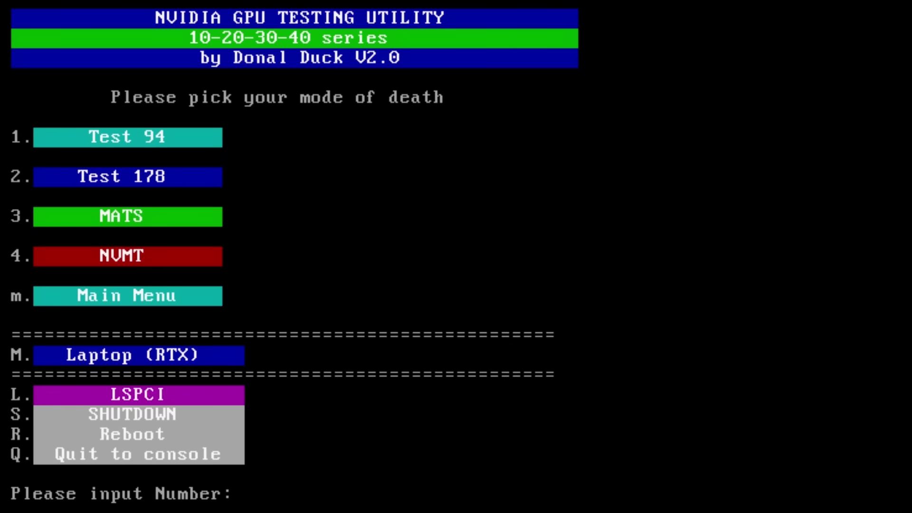
type("4")
key("Return")
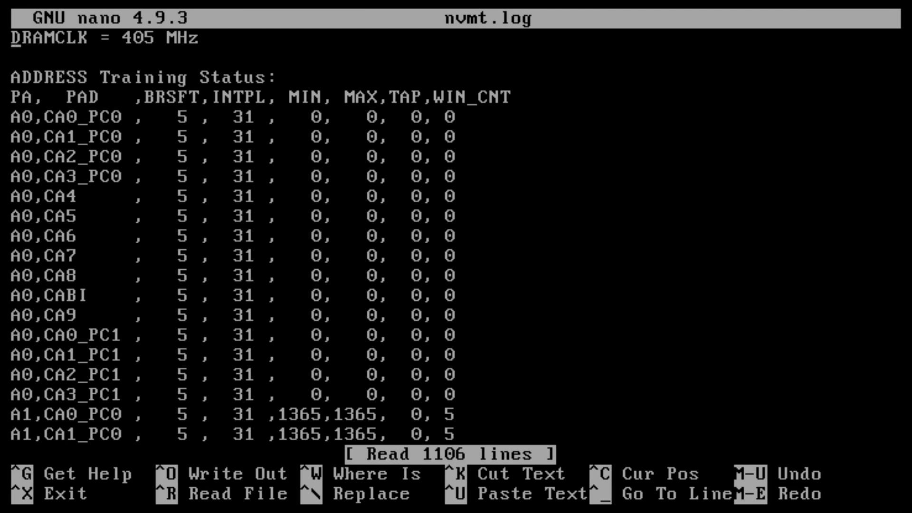
Examine the ADDRESS, WCK2CK and READ training status tables in nvmt.log, then close the log.
key("Down")
key("Down")
key("Down")
key("Down")
key("Down")
key("Down")
key("Down")
key("Down")
key("Down")
key("Down")
key("Down")
key("Down")
key("Down")
key("Down")
key("Down")
key("Down")
key("Down")
key("Down")
key("Down")
key("Down")
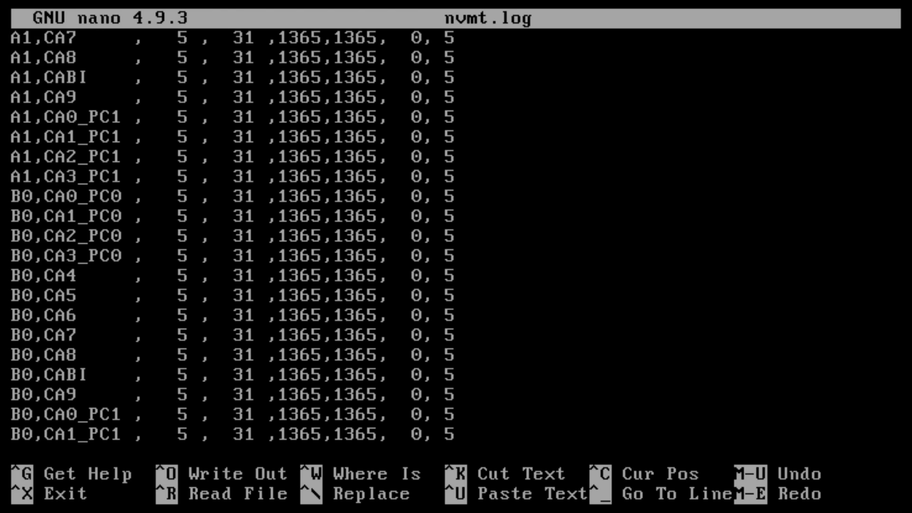
key("Down")
key("Down")
key("Down")
key("Down")
key("Down")
key("Down")
key("Down")
key("Down")
key("Down")
key("Down")
key("Down")
key("Down")
key("Down")
key("Down")
key("Down")
key("Down")
key("Down")
key("Down")
key("Down")
key("Down")
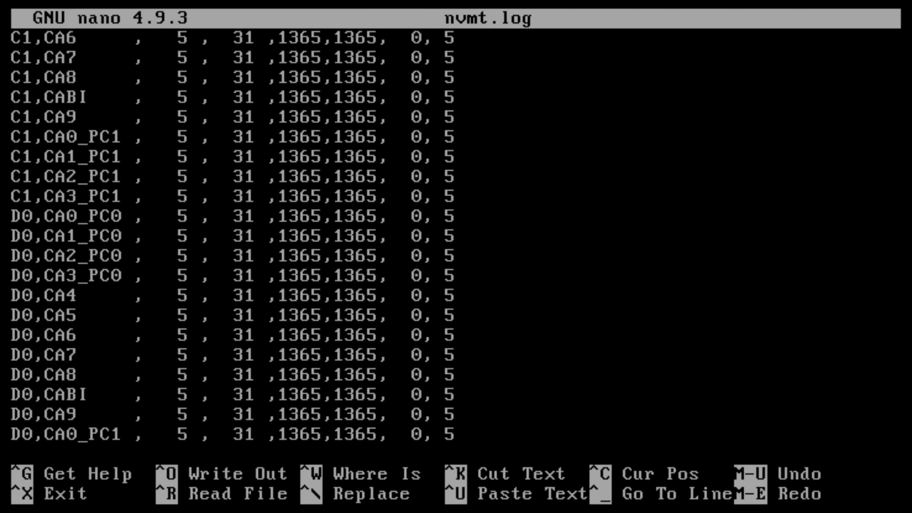
key("Down")
key("Down")
key("Down")
key("Down")
key("Down")
key("Down")
key("Down")
key("Down")
key("Down")
key("Down")
key("Down")
key("Down")
key("Down")
key("Down")
key("Down")
key("Down")
key("Down")
key("Down")
key("Down")
key("Down")
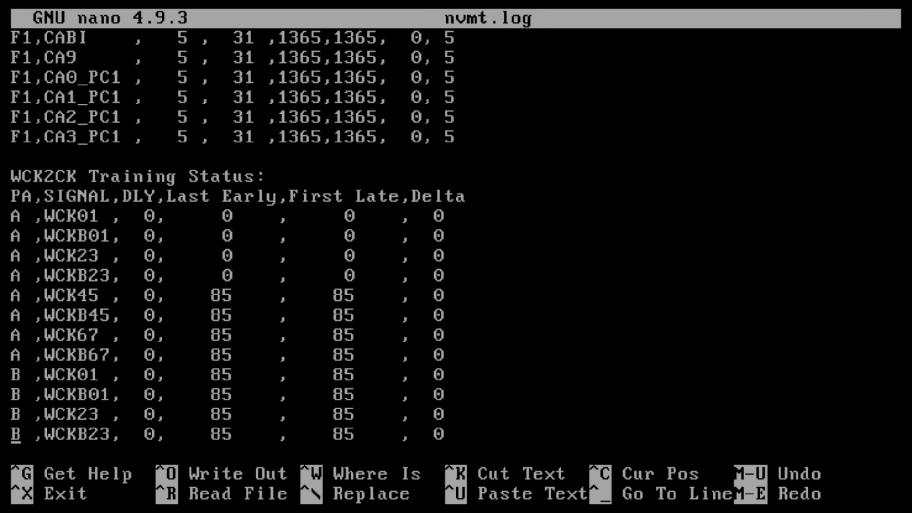
key("Down")
key("Down")
key("Down")
key("Down")
key("Down")
key("Down")
key("Down")
key("Down")
key("Down")
key("Down")
key("Down")
key("Down")
key("Down")
key("Down")
key("Down")
key("Down")
key("Down")
key("Down")
key("Down")
key("Down")
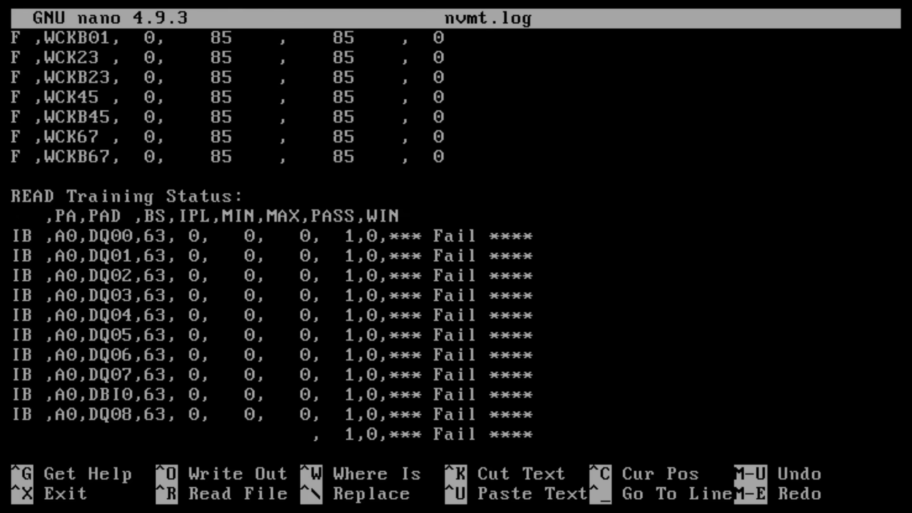
key("Down")
key("Down")
key("Down")
key("Down")
key("Down")
key("Down")
key("Down")
key("Down")
key("Down")
key("Down")
key("Down")
key("Down")
key("Down")
key("Down")
key("Down")
key("Down")
key("Down")
key("Down")
key("Down")
key("ctrl+x")
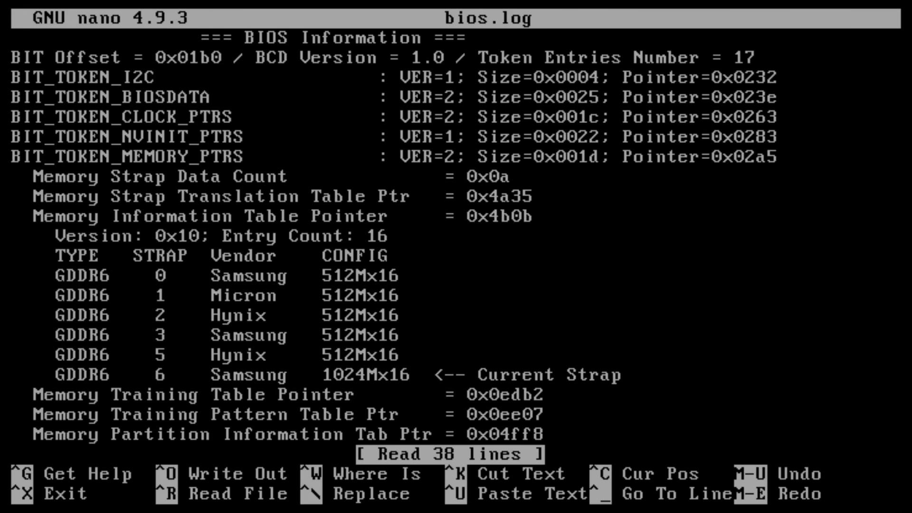
Examine the memory information table and memory training pointers in bios.log, including the current strap entry, and close the log.
key("Down")
key("Down")
key("Down")
key("Down")
key("Down")
key("Down")
key("Down")
key("Down")
key("Down")
key("Down")
key("Down")
key("Down")
key("Down")
key("Down")
key("Down")
key("Down")
key("Down")
key("Down")
key("Down")
key("Down")
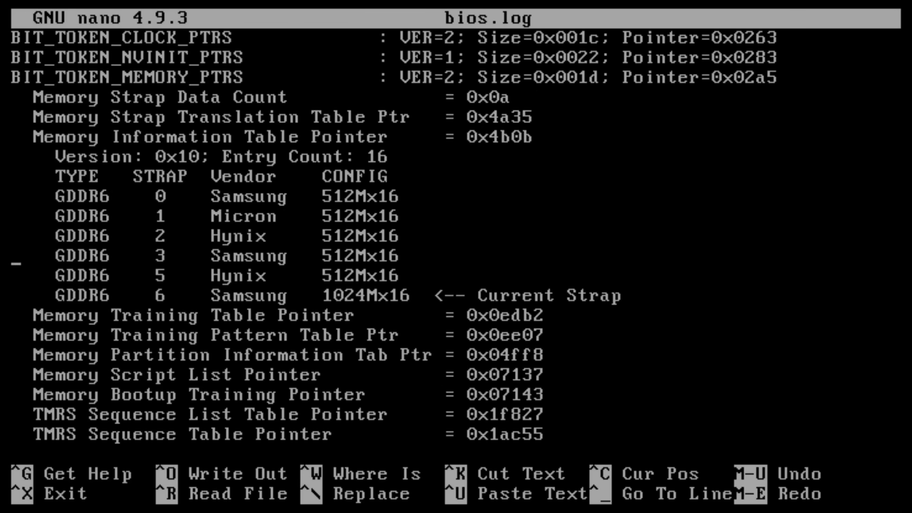
key("ctrl+x")
type("3")
key("Return")
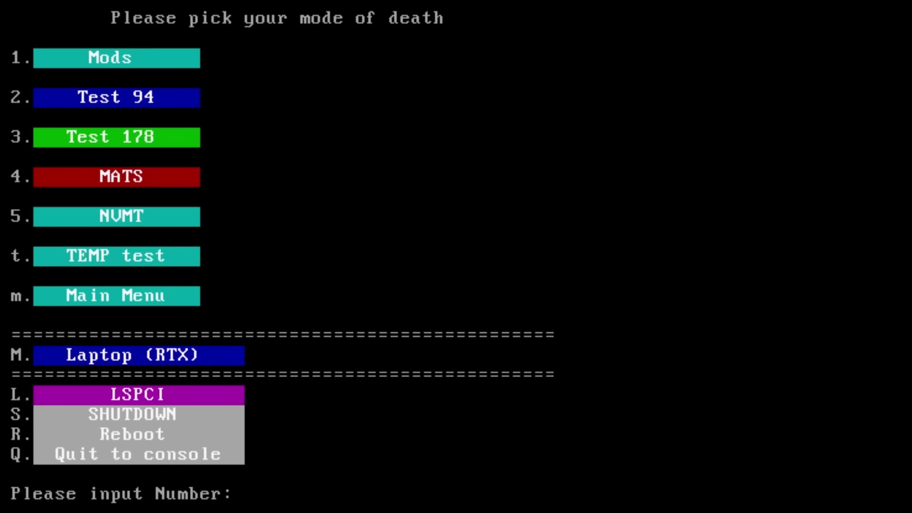
type("m")
key("Return")
Run the MATS memory test from the 20 series menu of the GPU testing utility.
type("2")
key("Return")
type("3")
key("Return")
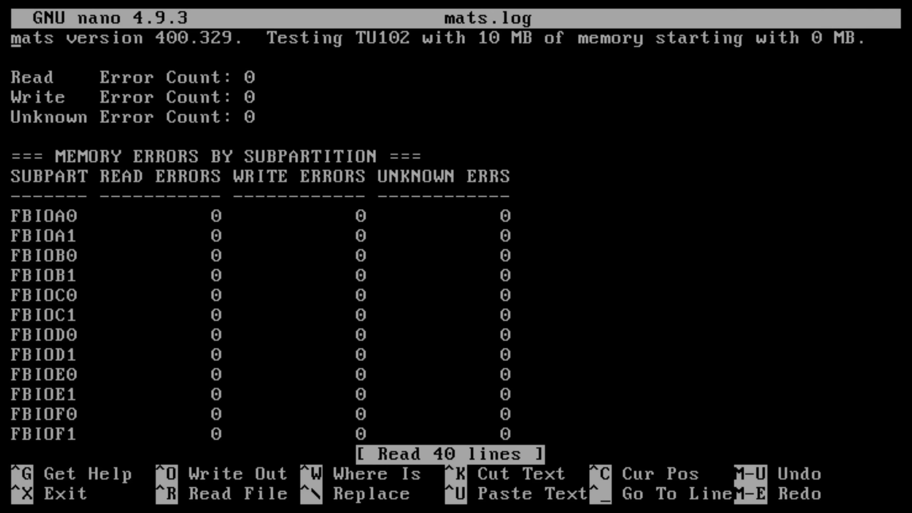
Review the rest of mats.log, close the log and choose the shutdown option of the testing utility.
key("Page_Down")
key("ctrl+x")
type("se input Number: s")
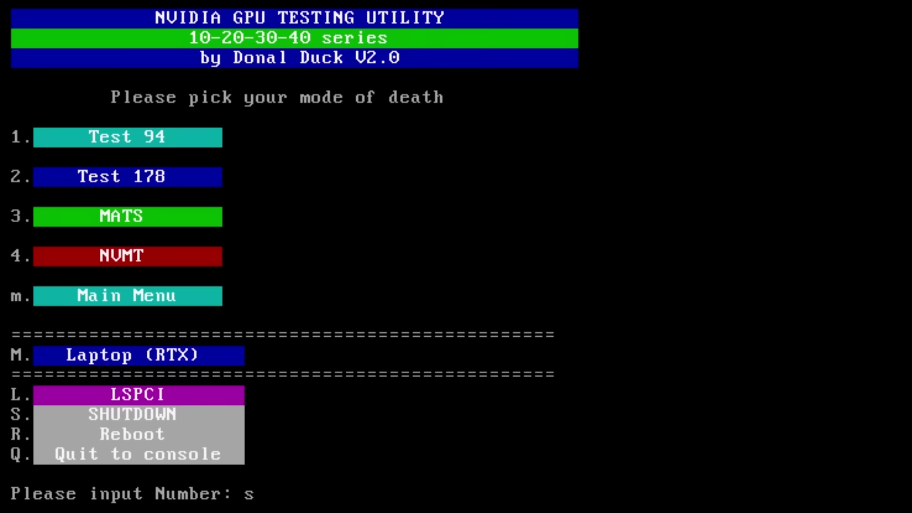